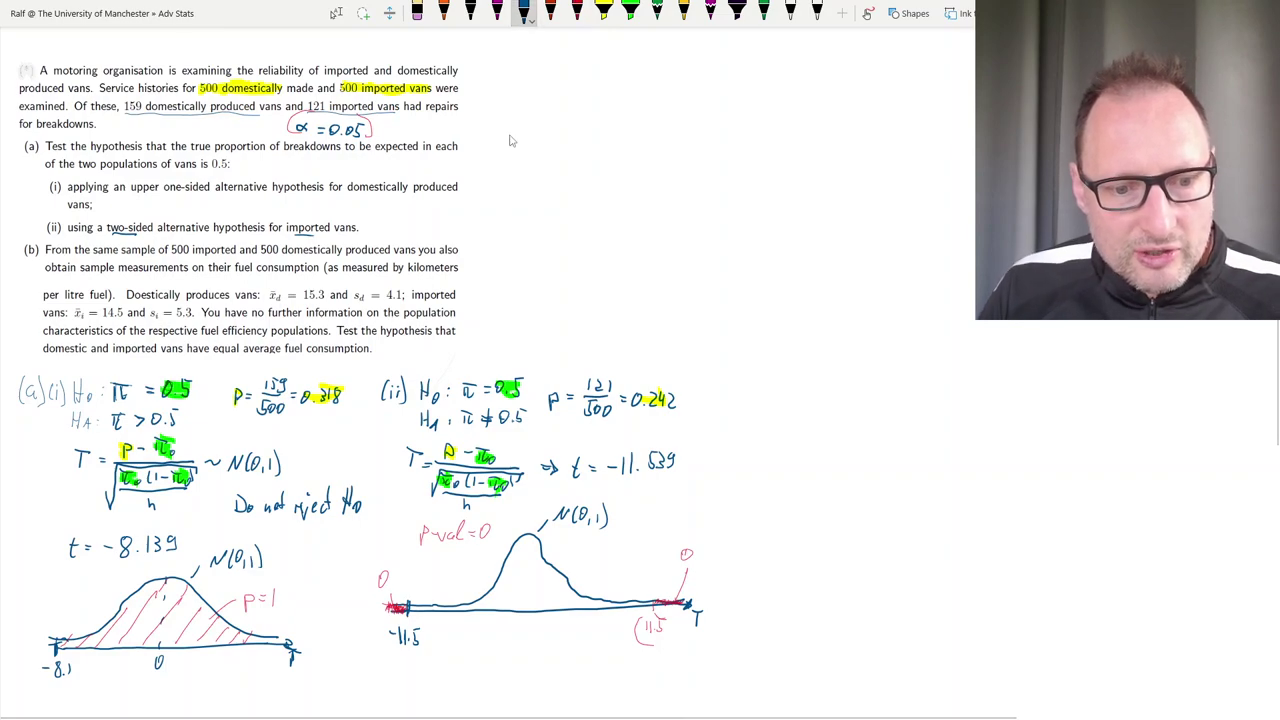
- Write 'Reject H0' under the right curve and box the hypothesis pairs for (a)(ii) and (a)(i)
{"action": "mouse_move", "coordinate": [458, 630]}
{"action": "left_mouse_down"}
{"action": "mouse_move", "coordinate": [517, 632]}
{"action": "mouse_move", "coordinate": [544, 646]}
{"action": "left_mouse_up"}
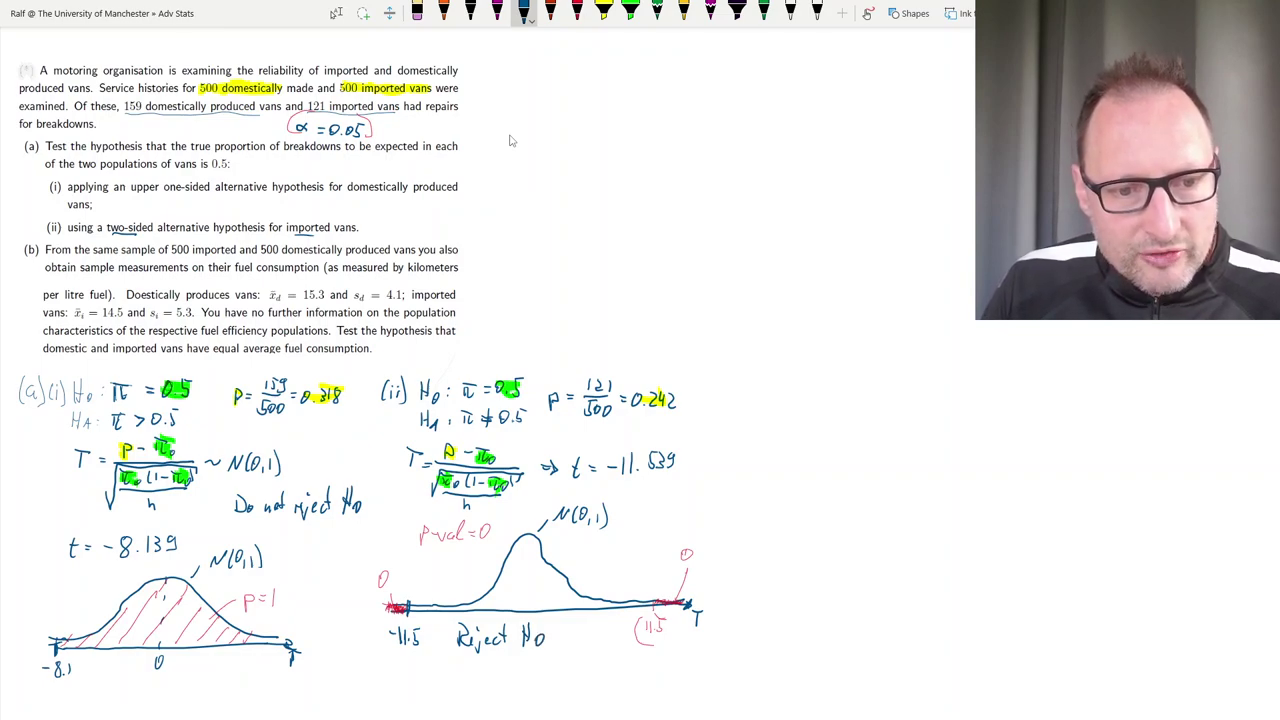
{"action": "mouse_move", "coordinate": [416, 405]}
{"action": "left_mouse_down"}
{"action": "mouse_move", "coordinate": [526, 405]}
{"action": "mouse_move", "coordinate": [532, 440]}
{"action": "left_mouse_up"}
{"action": "mouse_move", "coordinate": [415, 406]}
{"action": "left_mouse_down"}
{"action": "mouse_move", "coordinate": [483, 408]}
{"action": "mouse_move", "coordinate": [532, 436]}
{"action": "left_mouse_up"}
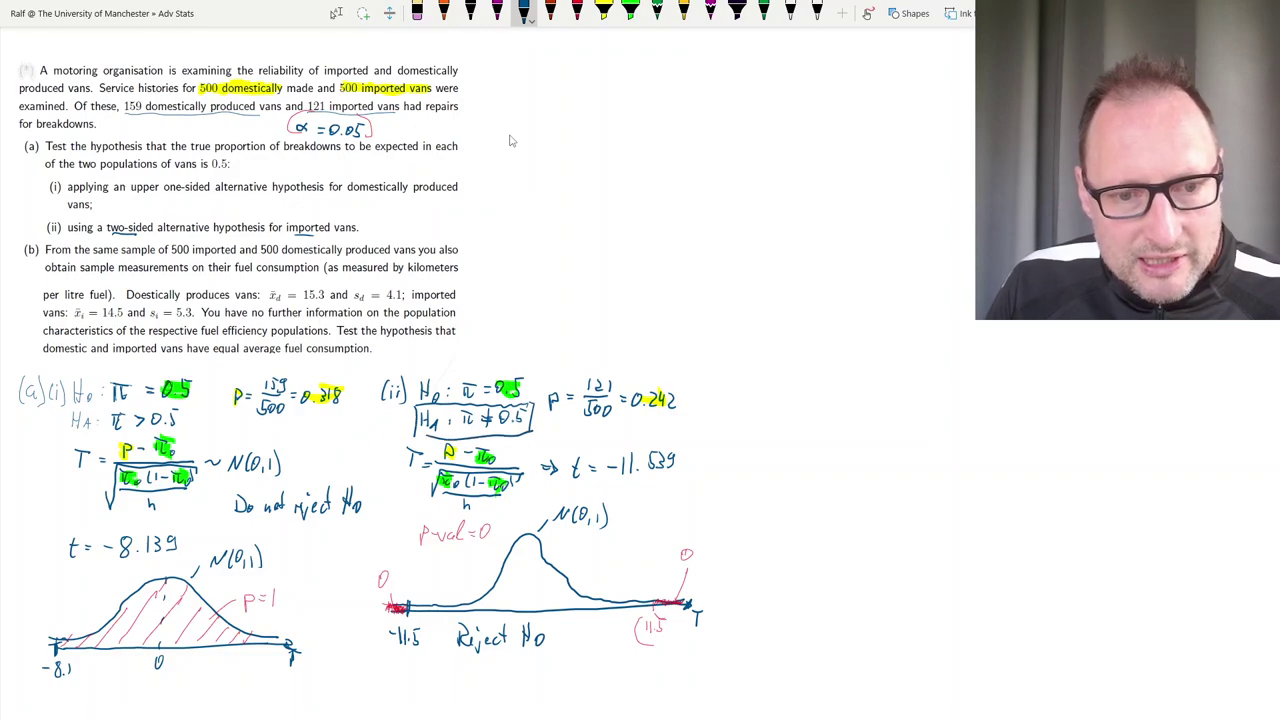
{"action": "mouse_move", "coordinate": [63, 406]}
{"action": "left_mouse_down"}
{"action": "mouse_move", "coordinate": [63, 430]}
{"action": "mouse_move", "coordinate": [100, 405]}
{"action": "mouse_move", "coordinate": [190, 400]}
{"action": "left_mouse_up"}
{"action": "left_click_drag", "start_coordinate": [74, 436], "coordinate": [158, 431]}
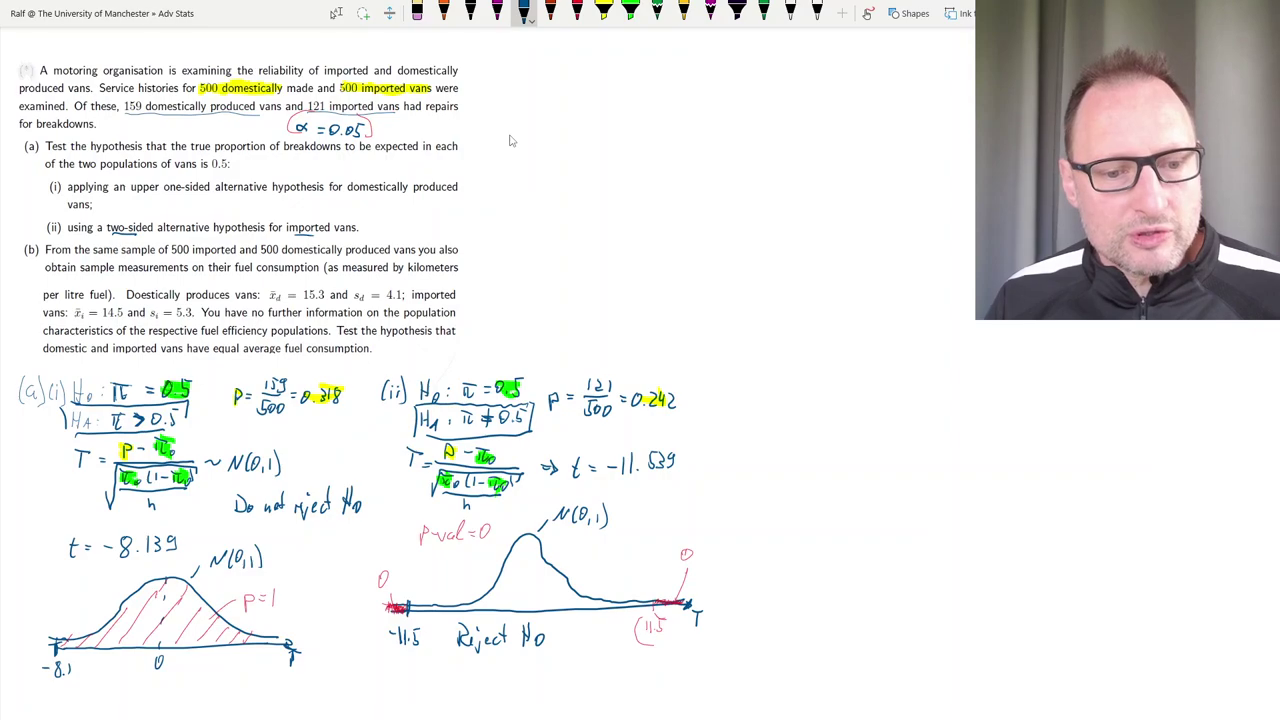
- Underline 'Reject H0', frame the part (a) working, write '(b)' top right, and underline the 500
{"action": "mouse_move", "coordinate": [463, 657]}
{"action": "left_mouse_down"}
{"action": "mouse_move", "coordinate": [532, 658]}
{"action": "mouse_move", "coordinate": [484, 665]}
{"action": "left_mouse_up"}
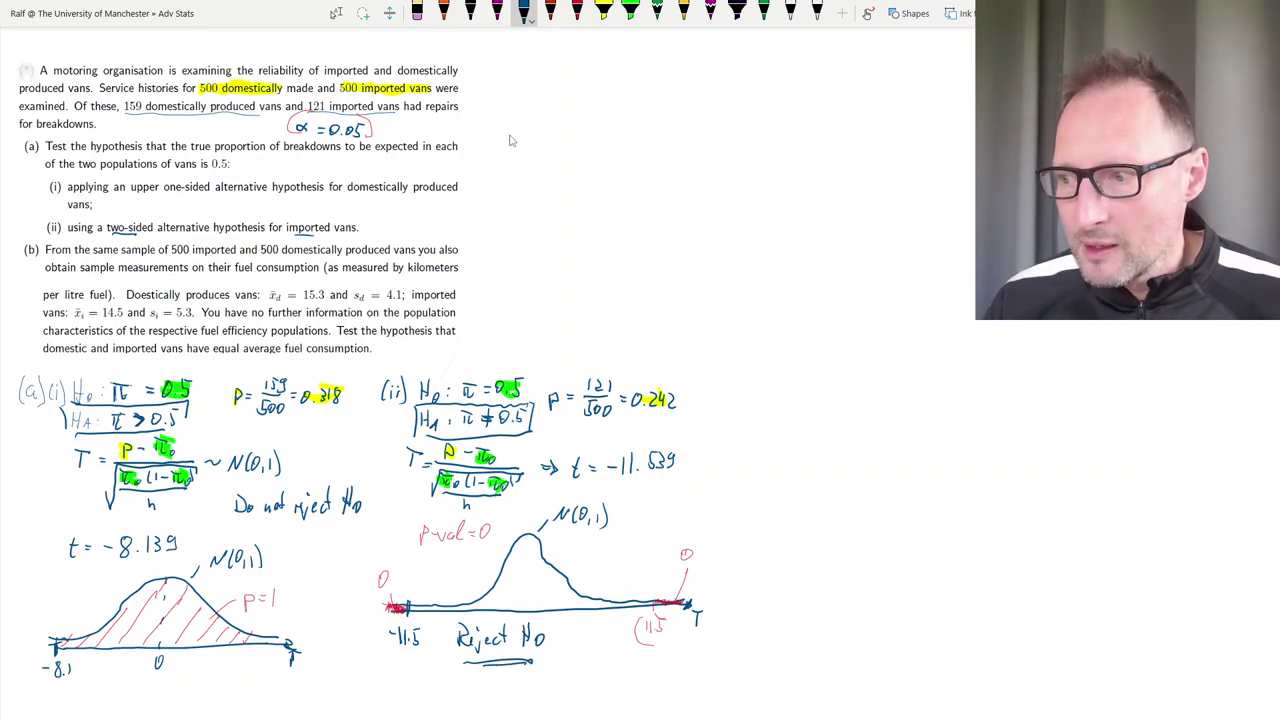
{"action": "mouse_move", "coordinate": [475, 347]}
{"action": "left_mouse_down"}
{"action": "mouse_move", "coordinate": [658, 353]}
{"action": "mouse_move", "coordinate": [727, 382]}
{"action": "mouse_move", "coordinate": [714, 700]}
{"action": "left_mouse_up"}
{"action": "mouse_move", "coordinate": [483, 54]}
{"action": "left_mouse_down"}
{"action": "mouse_move", "coordinate": [479, 74]}
{"action": "mouse_move", "coordinate": [491, 70]}
{"action": "left_mouse_up"}
{"action": "left_click_drag", "start_coordinate": [496, 47], "coordinate": [498, 76]}
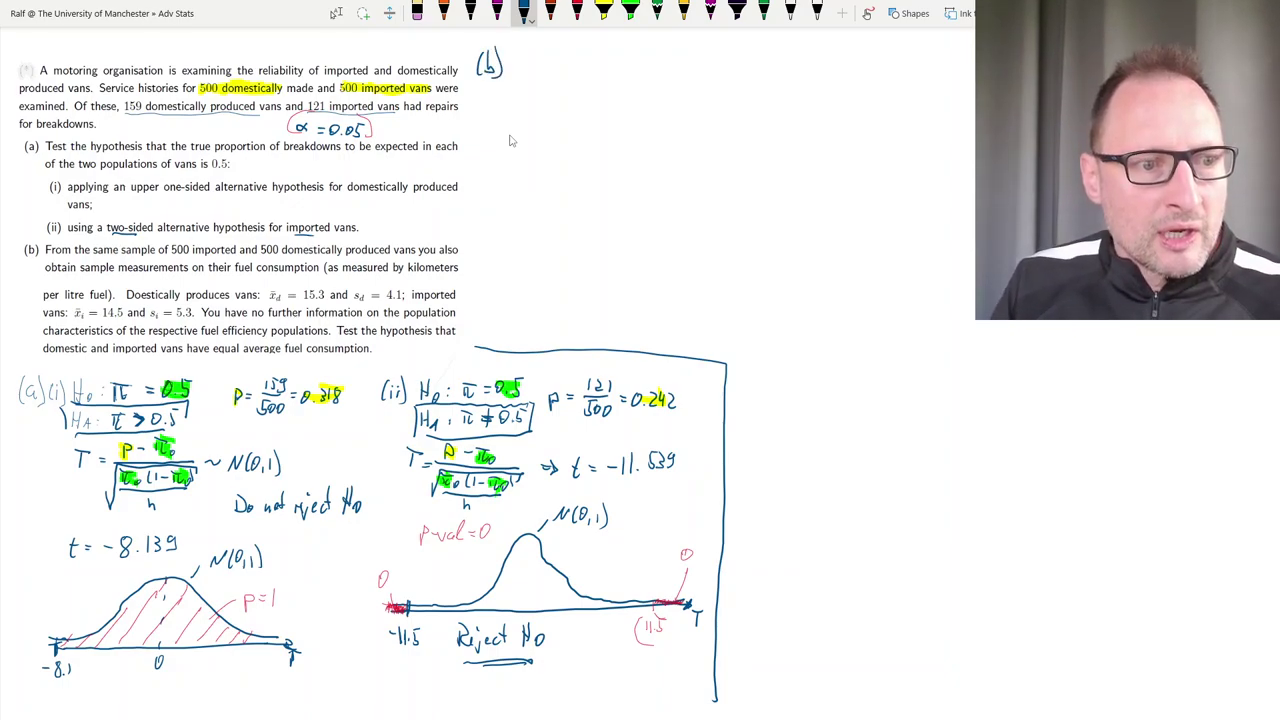
{"action": "left_click_drag", "start_coordinate": [167, 259], "coordinate": [289, 258]}
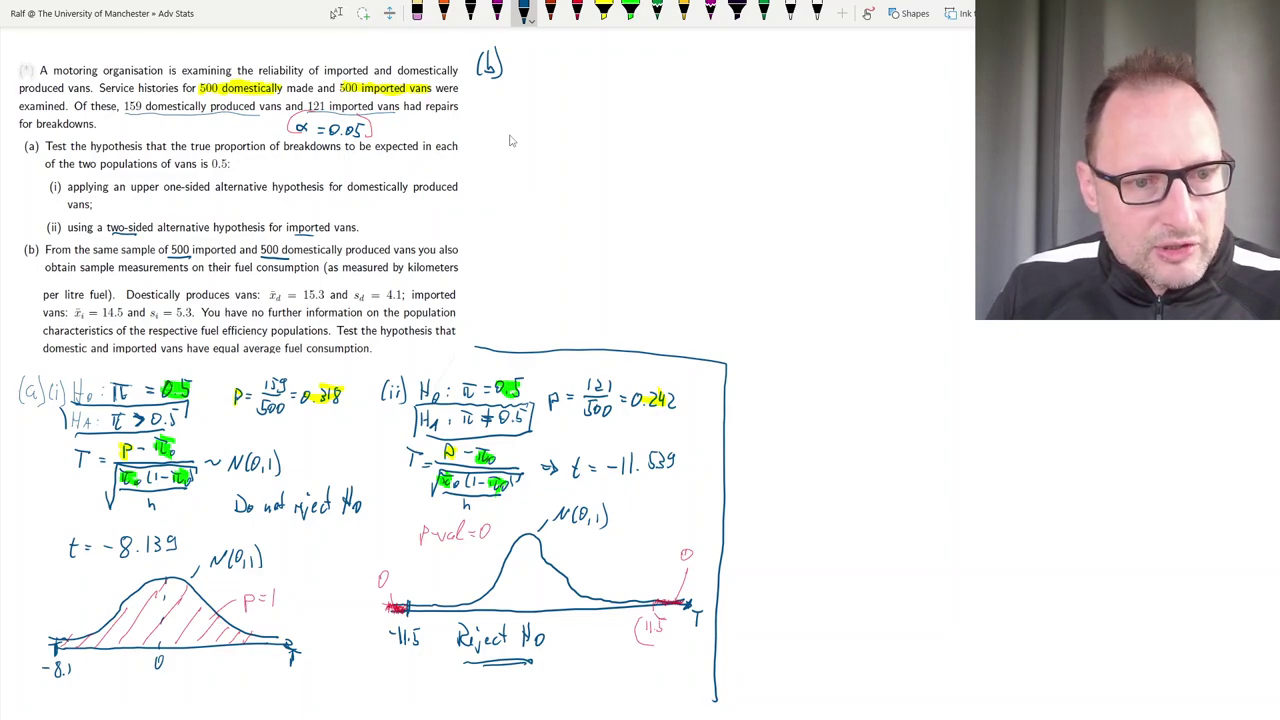
- Underline the equal average fuel consumption sentence, label the 500 as n_d, and start the 'Sample d' heading
{"action": "left_click_drag", "start_coordinate": [338, 338], "coordinate": [452, 340]}
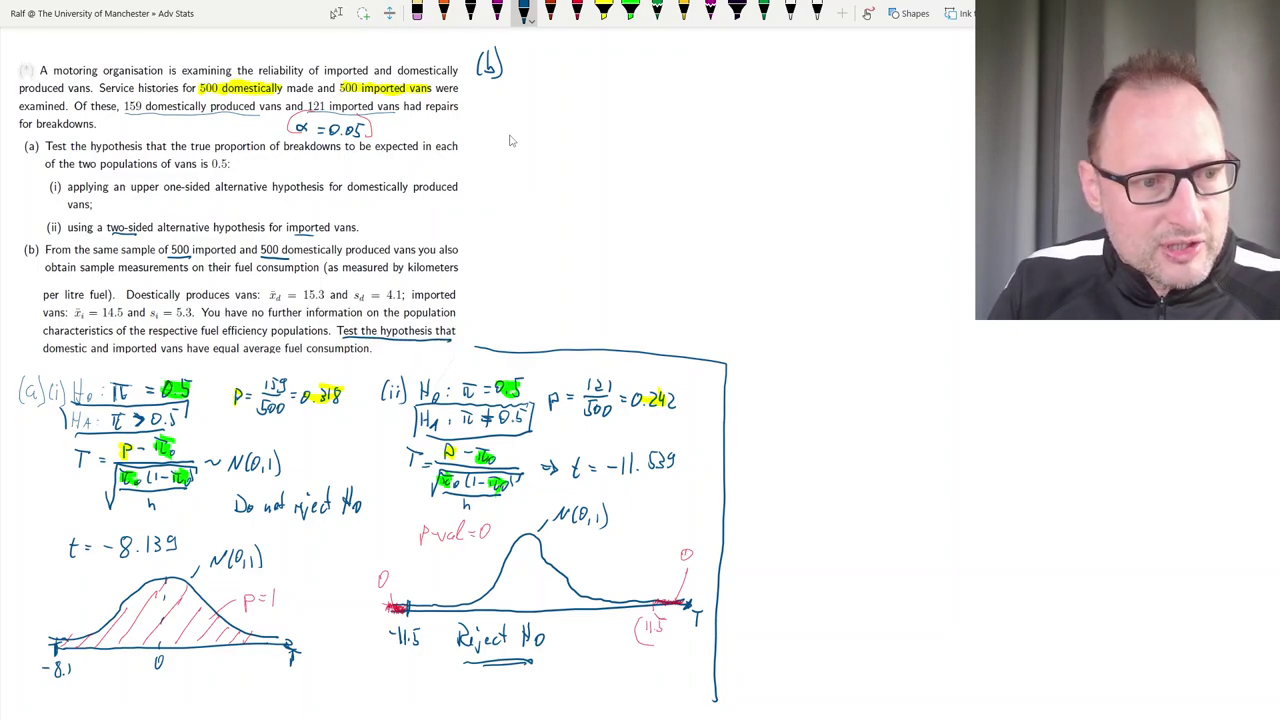
{"action": "left_click_drag", "start_coordinate": [44, 357], "coordinate": [372, 354]}
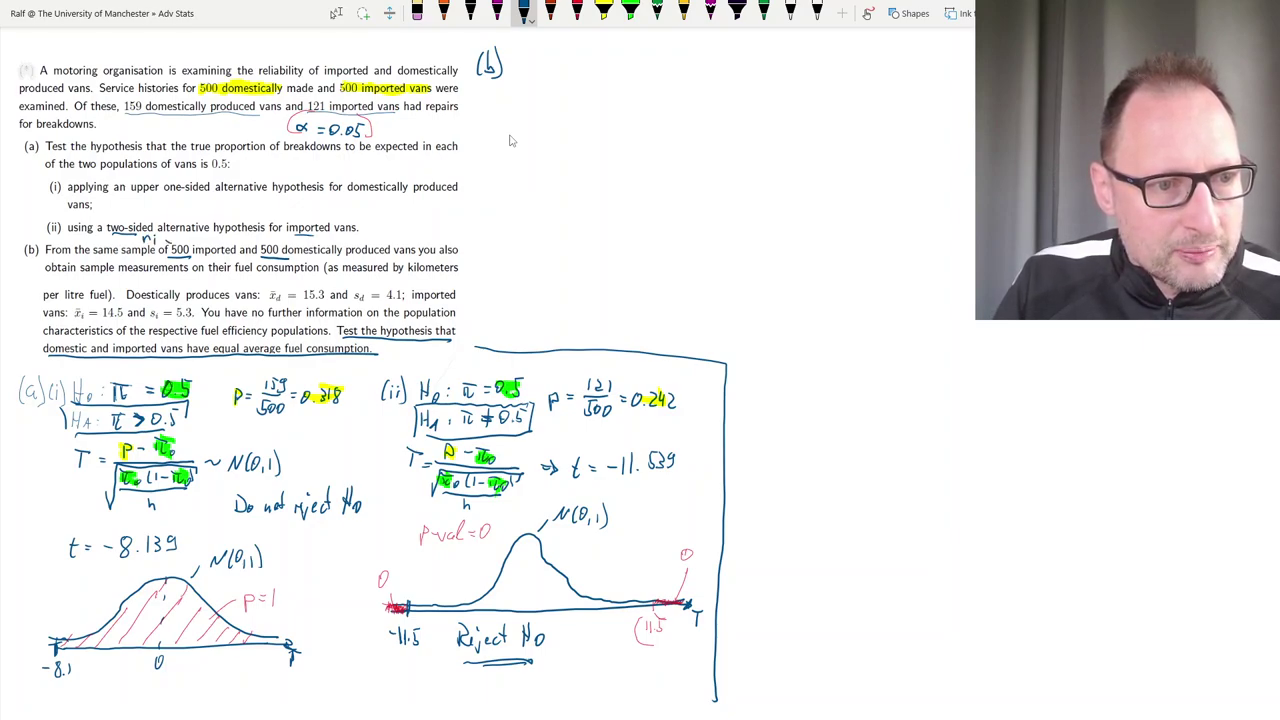
{"action": "left_click_drag", "start_coordinate": [285, 245], "coordinate": [292, 240]}
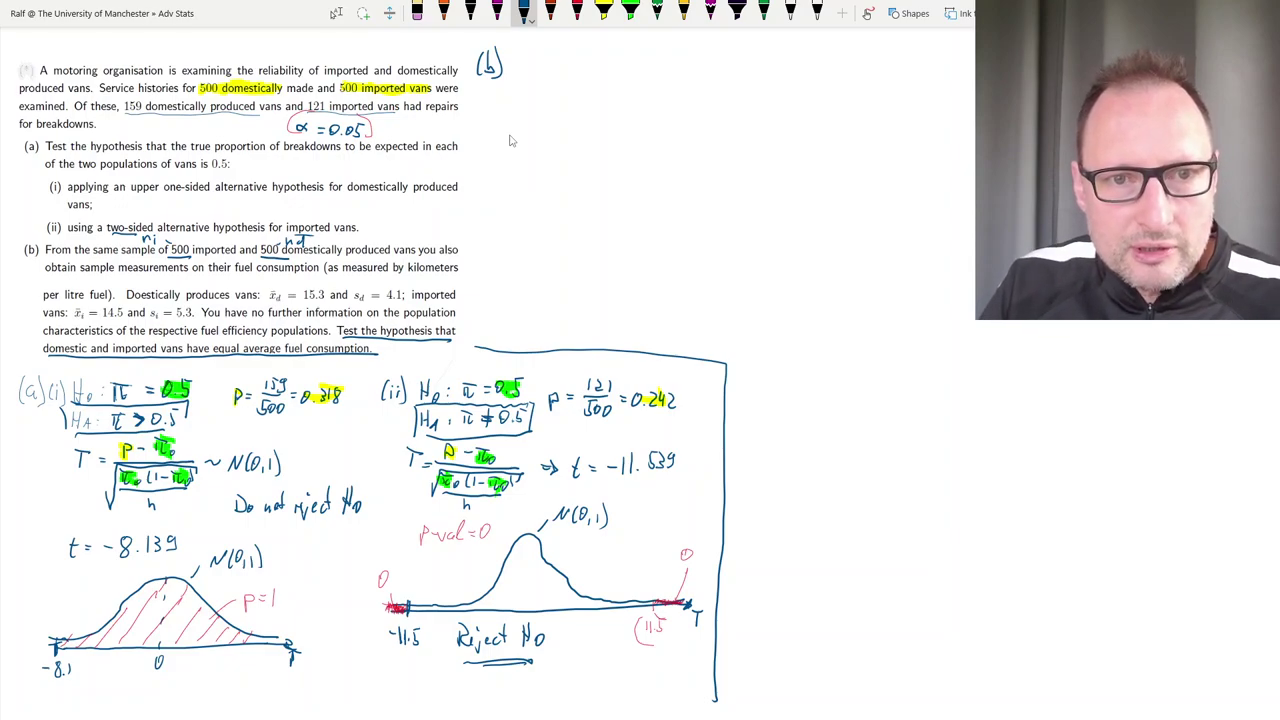
{"action": "mouse_move", "coordinate": [525, 58]}
{"action": "left_mouse_down"}
{"action": "mouse_move", "coordinate": [563, 70]}
{"action": "mouse_move", "coordinate": [577, 52]}
{"action": "mouse_move", "coordinate": [579, 66]}
{"action": "mouse_move", "coordinate": [710, 66]}
{"action": "left_mouse_up"}
- Finish the 'Sample i' heading and write sample sizes n_d = 500 and n_i = 500
{"action": "left_click_drag", "start_coordinate": [715, 62], "coordinate": [724, 43]}
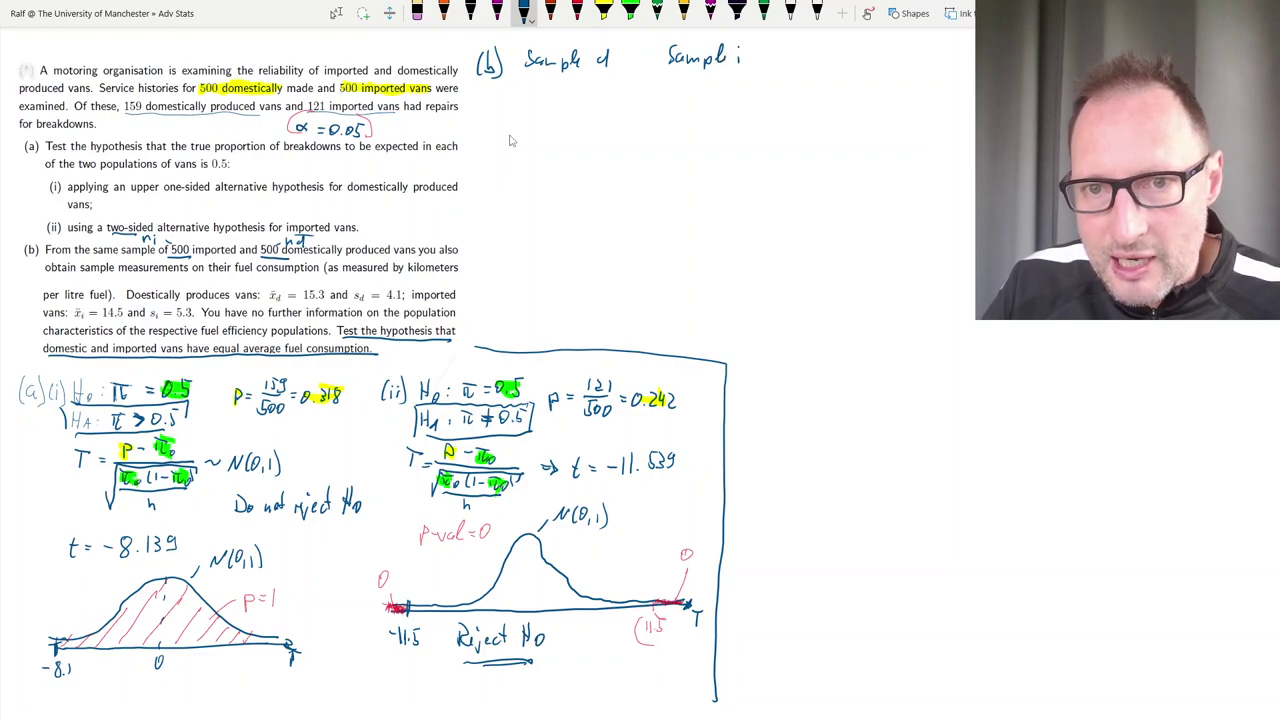
{"action": "mouse_move", "coordinate": [502, 92]}
{"action": "left_mouse_down"}
{"action": "mouse_move", "coordinate": [516, 108]}
{"action": "mouse_move", "coordinate": [566, 91]}
{"action": "left_mouse_up"}
{"action": "mouse_move", "coordinate": [673, 88]}
{"action": "left_mouse_down"}
{"action": "mouse_move", "coordinate": [711, 102]}
{"action": "mouse_move", "coordinate": [738, 89]}
{"action": "left_mouse_up"}
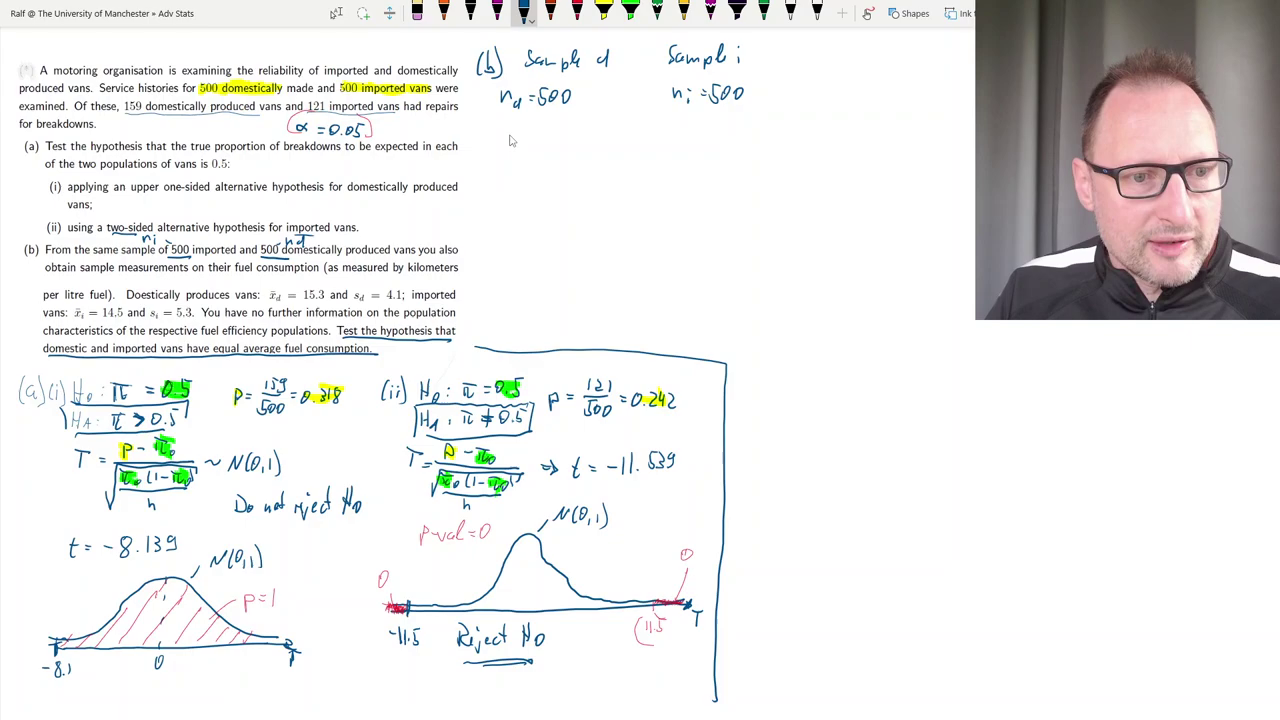
- Write the sample means x̄_d = 15.3 and x̄_i = 14.5
{"action": "mouse_move", "coordinate": [500, 134]}
{"action": "left_mouse_down"}
{"action": "mouse_move", "coordinate": [512, 146]}
{"action": "mouse_move", "coordinate": [501, 146]}
{"action": "mouse_move", "coordinate": [514, 128]}
{"action": "mouse_move", "coordinate": [522, 146]}
{"action": "mouse_move", "coordinate": [553, 146]}
{"action": "left_mouse_up"}
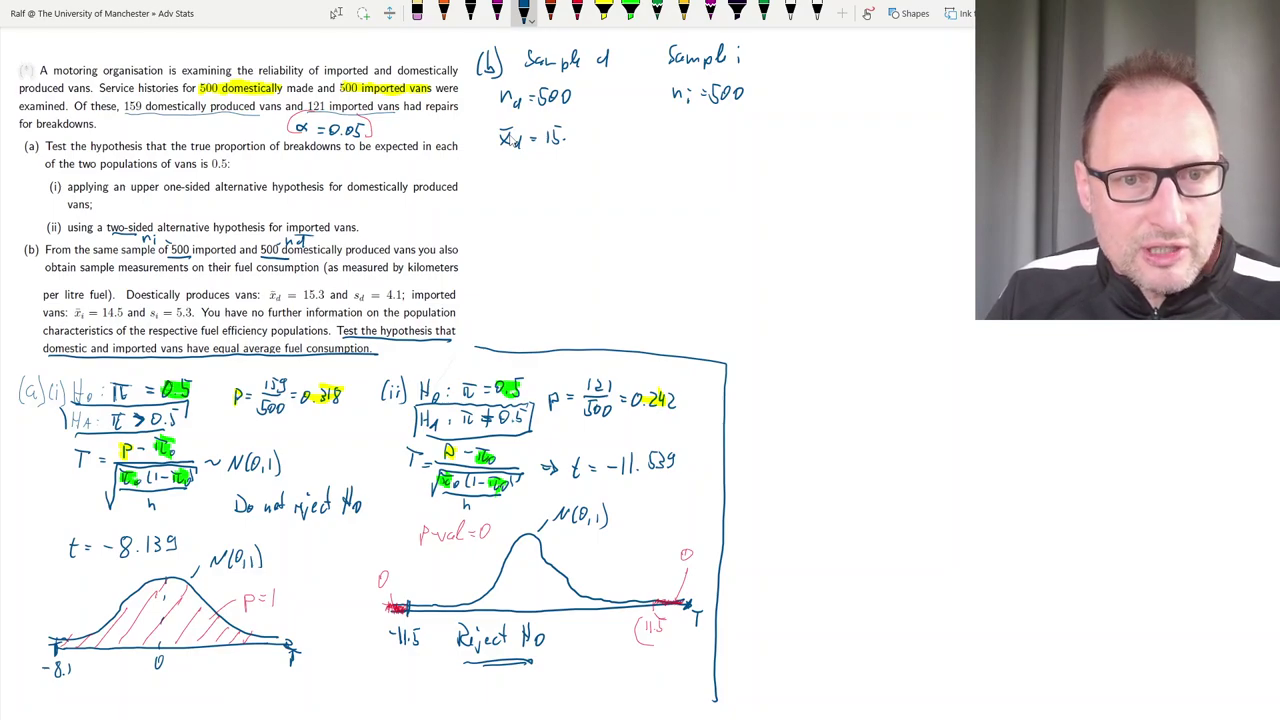
{"action": "left_click_drag", "start_coordinate": [576, 132], "coordinate": [571, 143]}
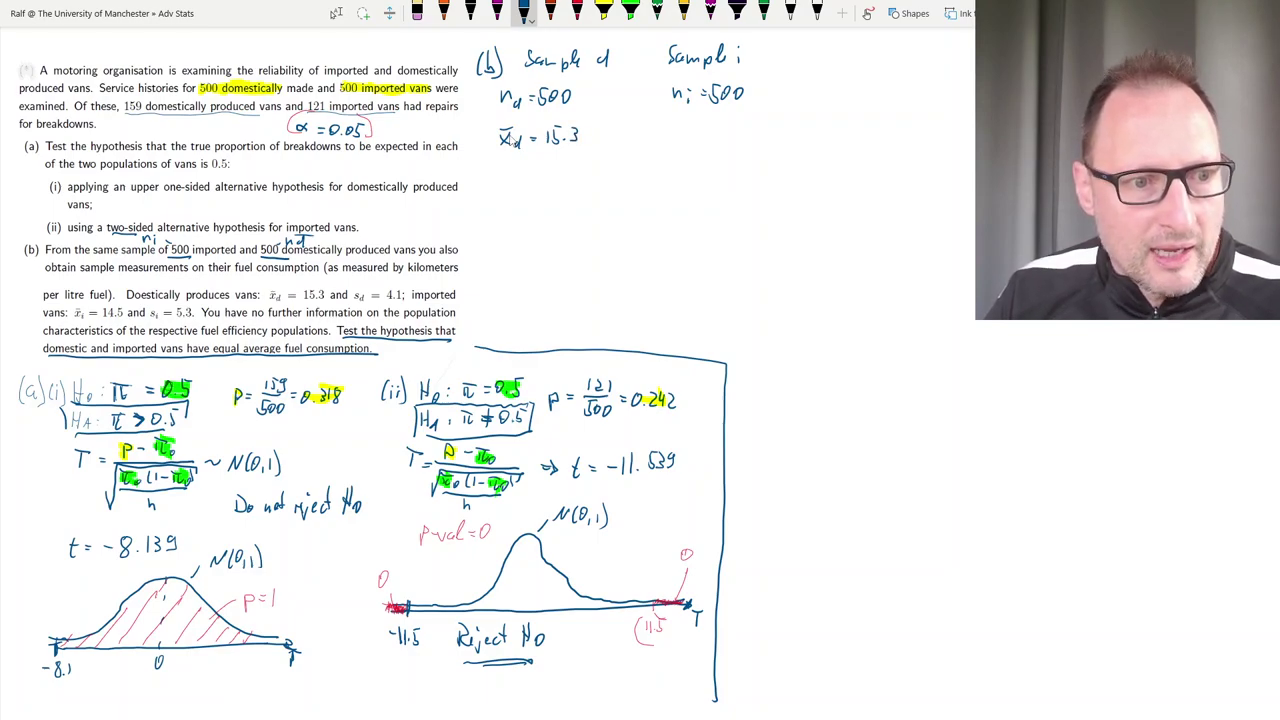
{"action": "mouse_move", "coordinate": [678, 128]}
{"action": "left_mouse_down"}
{"action": "mouse_move", "coordinate": [686, 138]}
{"action": "mouse_move", "coordinate": [674, 138]}
{"action": "left_mouse_up"}
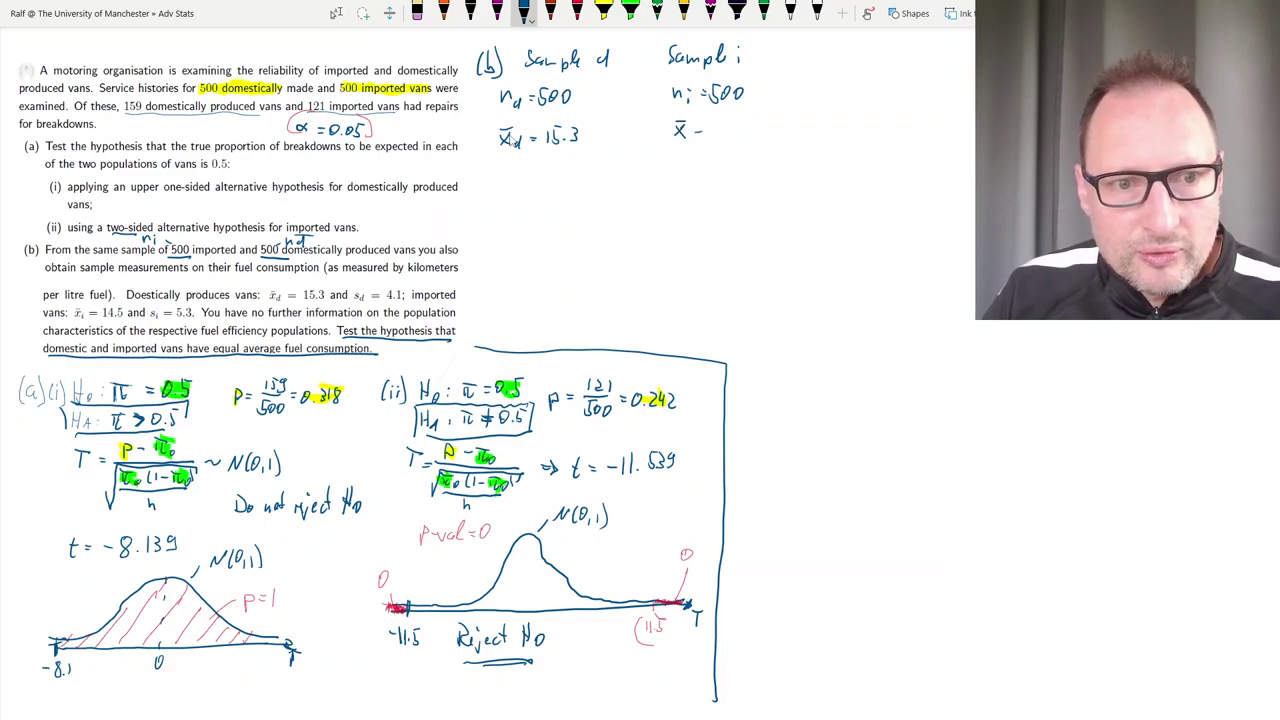
{"action": "left_click_drag", "start_coordinate": [724, 122], "coordinate": [731, 139]}
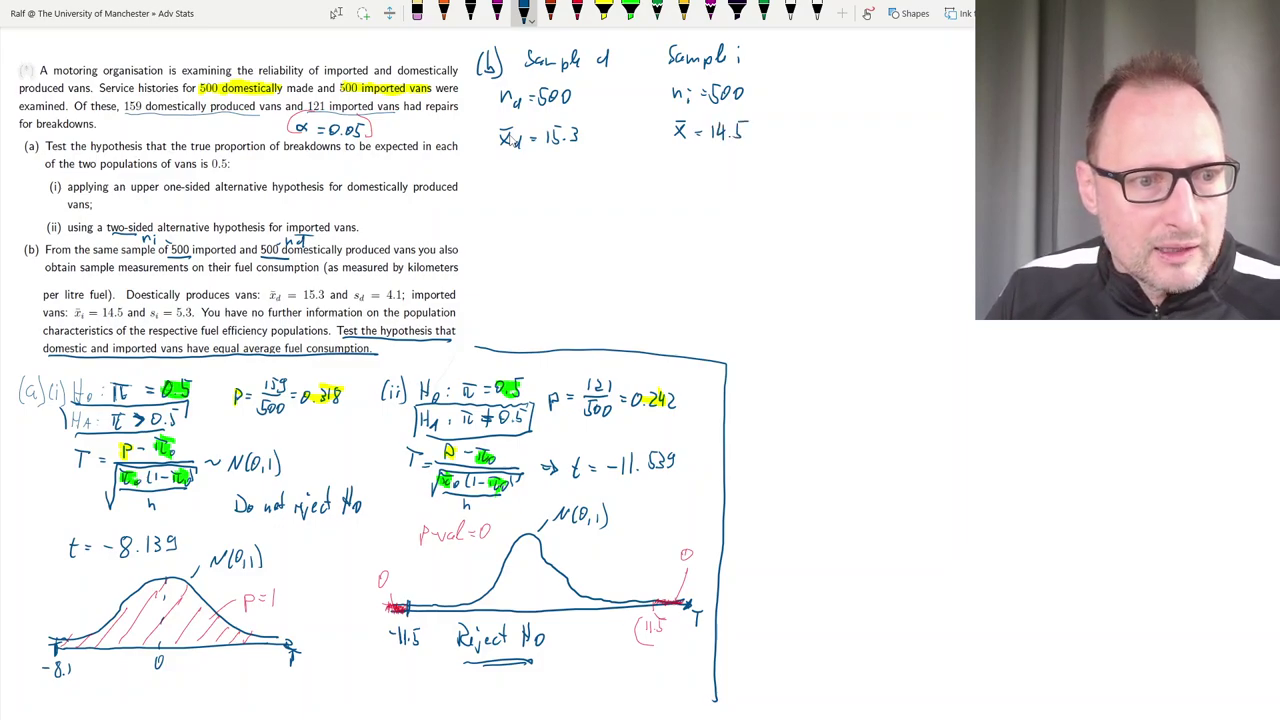
- Write standard deviations s_d = 4.1 and s_i = 5.3 and begin the X_d distribution statement
{"action": "mouse_move", "coordinate": [513, 167]}
{"action": "left_mouse_down"}
{"action": "mouse_move", "coordinate": [506, 178]}
{"action": "mouse_move", "coordinate": [523, 187]}
{"action": "mouse_move", "coordinate": [555, 181]}
{"action": "left_mouse_up"}
{"action": "mouse_move", "coordinate": [681, 162]}
{"action": "left_mouse_down"}
{"action": "mouse_move", "coordinate": [673, 177]}
{"action": "mouse_move", "coordinate": [686, 177]}
{"action": "left_mouse_up"}
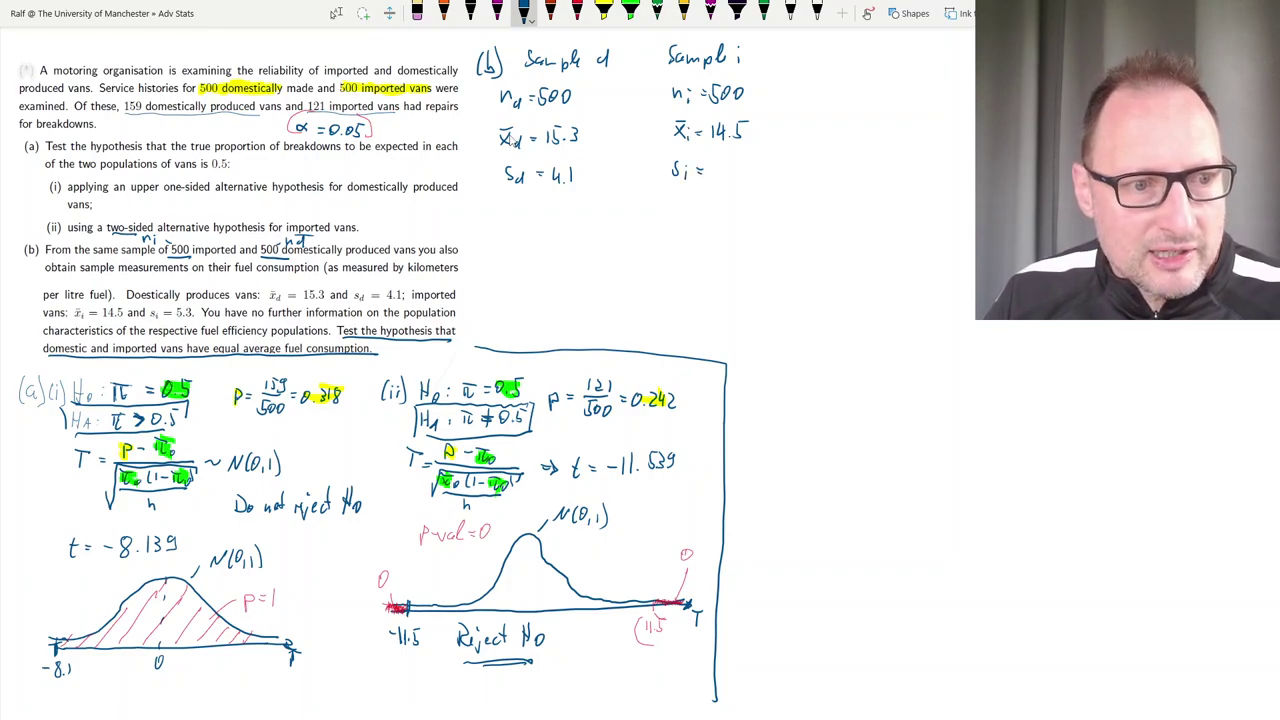
{"action": "mouse_move", "coordinate": [715, 161]}
{"action": "left_mouse_down"}
{"action": "mouse_move", "coordinate": [709, 179]}
{"action": "mouse_move", "coordinate": [733, 178]}
{"action": "left_mouse_up"}
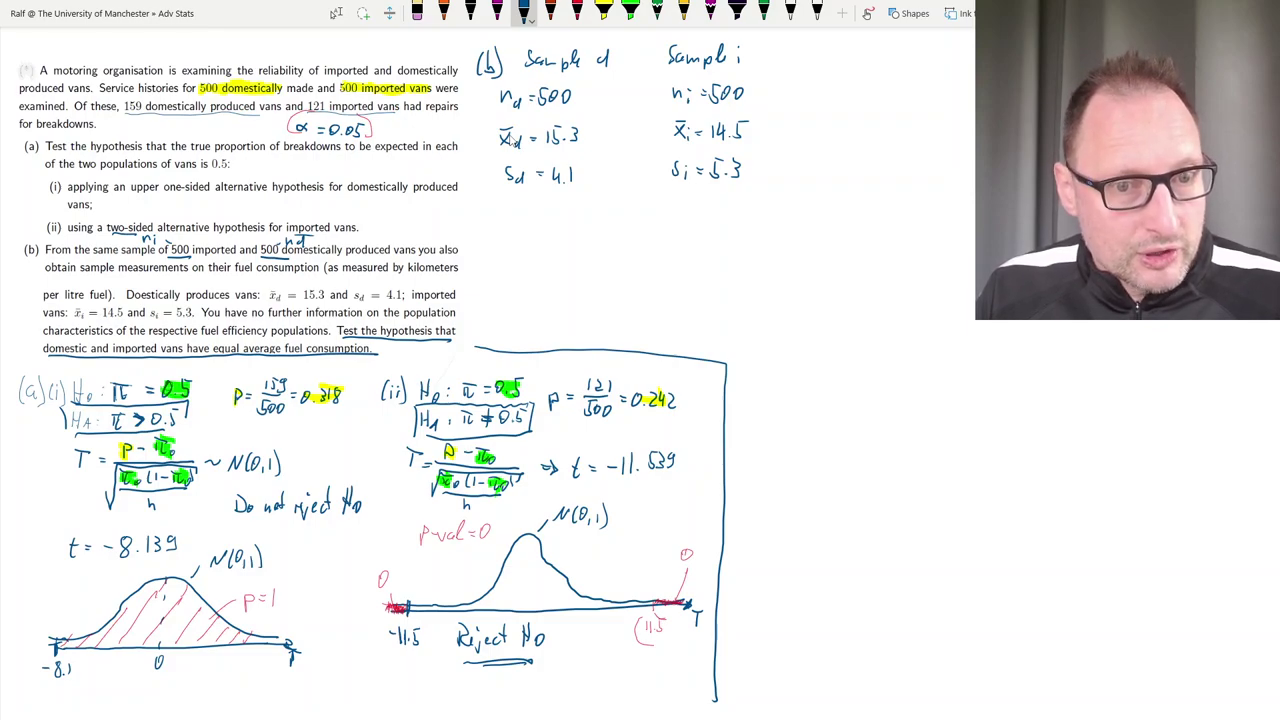
{"action": "mouse_move", "coordinate": [487, 252]}
{"action": "left_mouse_down"}
{"action": "mouse_move", "coordinate": [497, 266]}
{"action": "mouse_move", "coordinate": [486, 269]}
{"action": "mouse_move", "coordinate": [532, 257]}
{"action": "mouse_move", "coordinate": [556, 268]}
{"action": "mouse_move", "coordinate": [571, 253]}
{"action": "mouse_move", "coordinate": [577, 267]}
{"action": "mouse_move", "coordinate": [604, 244]}
{"action": "left_mouse_up"}
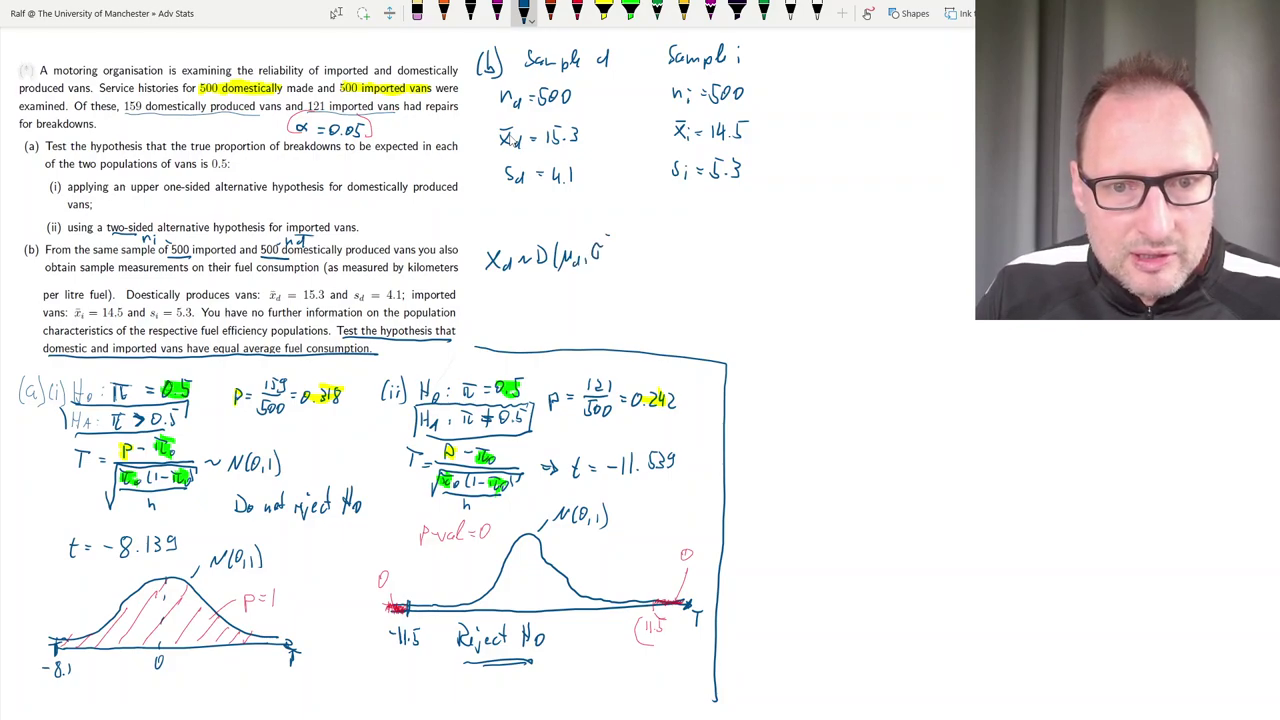
- Complete X_d ~ D(μ_d, σ_d²), write X_i ~ D(μ_i, σ_i²), and below them H0: μ_d = μ_i
{"action": "mouse_move", "coordinate": [602, 253]}
{"action": "left_mouse_down"}
{"action": "mouse_move", "coordinate": [616, 271]}
{"action": "mouse_move", "coordinate": [684, 263]}
{"action": "mouse_move", "coordinate": [672, 252]}
{"action": "mouse_move", "coordinate": [695, 245]}
{"action": "left_mouse_up"}
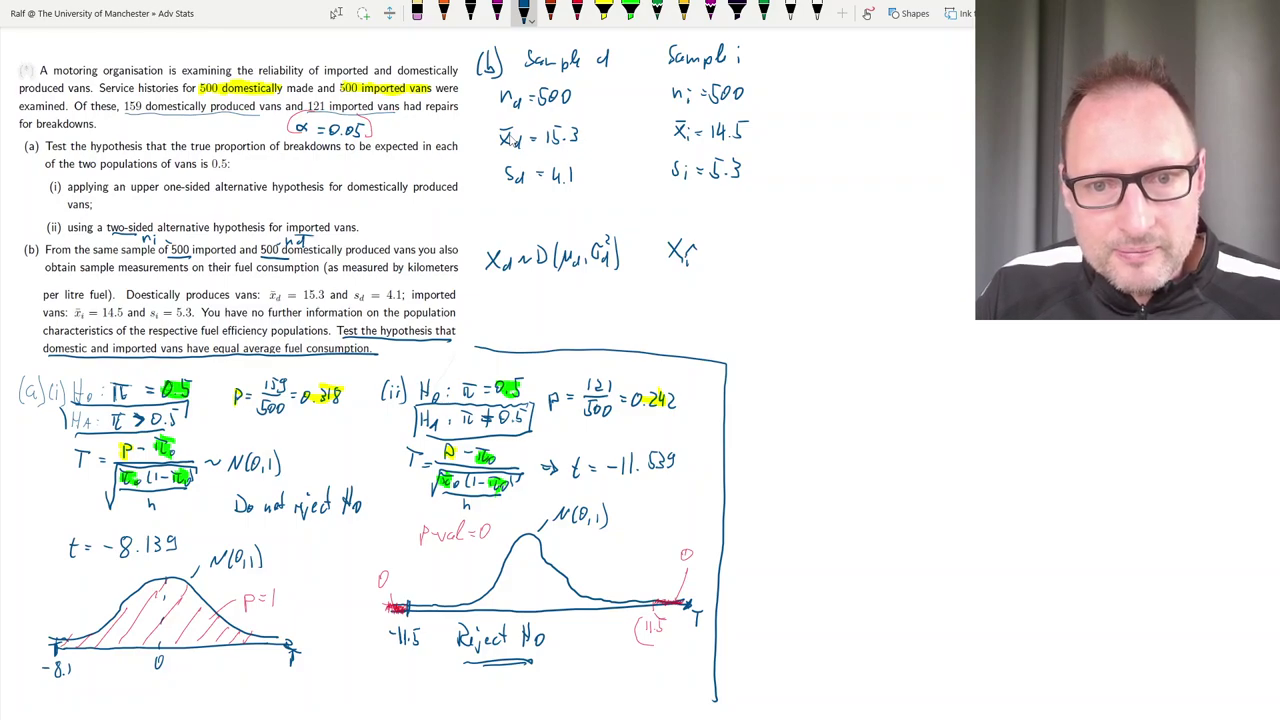
{"action": "mouse_move", "coordinate": [693, 248]}
{"action": "left_mouse_down"}
{"action": "mouse_move", "coordinate": [751, 243]}
{"action": "mouse_move", "coordinate": [767, 257]}
{"action": "mouse_move", "coordinate": [785, 242]}
{"action": "mouse_move", "coordinate": [788, 256]}
{"action": "mouse_move", "coordinate": [802, 262]}
{"action": "left_mouse_up"}
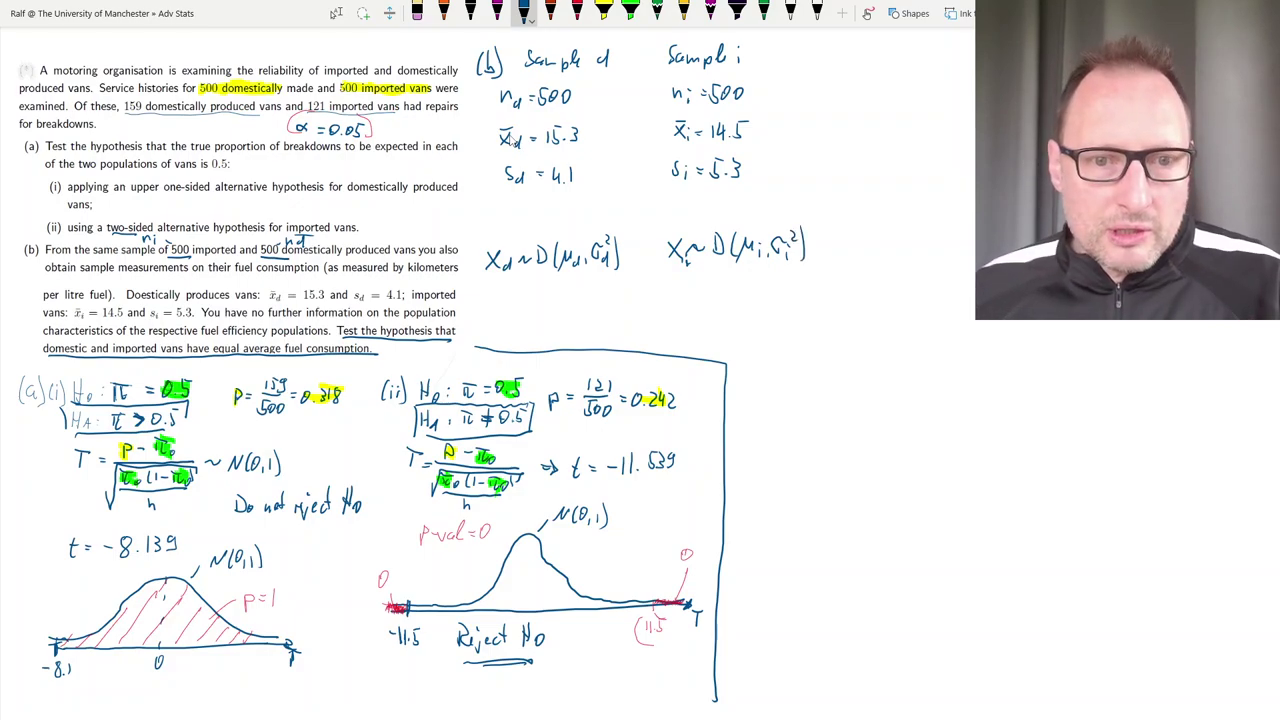
{"action": "mouse_move", "coordinate": [508, 289]}
{"action": "left_mouse_down"}
{"action": "mouse_move", "coordinate": [508, 310]}
{"action": "mouse_move", "coordinate": [514, 297]}
{"action": "left_mouse_up"}
{"action": "mouse_move", "coordinate": [524, 298]}
{"action": "left_mouse_down"}
{"action": "mouse_move", "coordinate": [571, 306]}
{"action": "mouse_move", "coordinate": [626, 291]}
{"action": "left_mouse_up"}
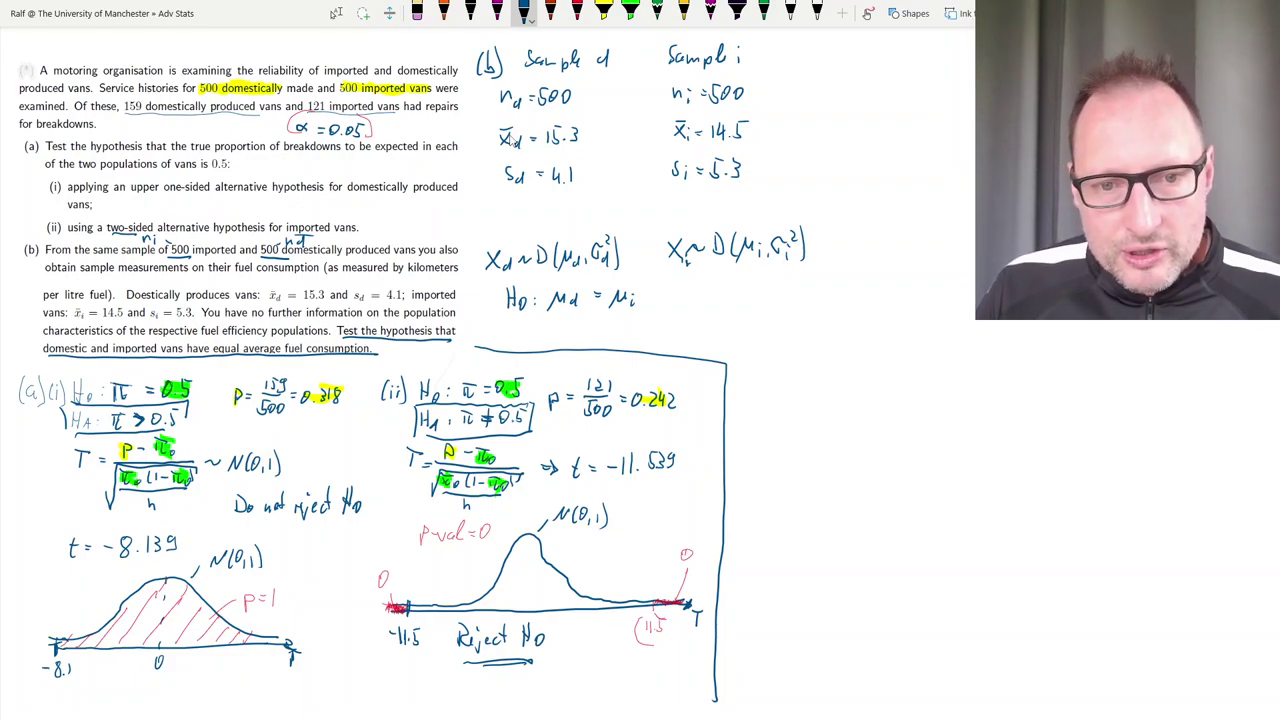
- Write the alternative hypothesis H_A: μ_d ≠ μ_i under H0
{"action": "left_click_drag", "start_coordinate": [506, 319], "coordinate": [515, 335]}
{"action": "mouse_move", "coordinate": [506, 328]}
{"action": "left_mouse_down"}
{"action": "mouse_move", "coordinate": [551, 343]}
{"action": "mouse_move", "coordinate": [564, 324]}
{"action": "mouse_move", "coordinate": [615, 343]}
{"action": "left_mouse_up"}
{"action": "left_click_drag", "start_coordinate": [615, 331], "coordinate": [628, 324]}
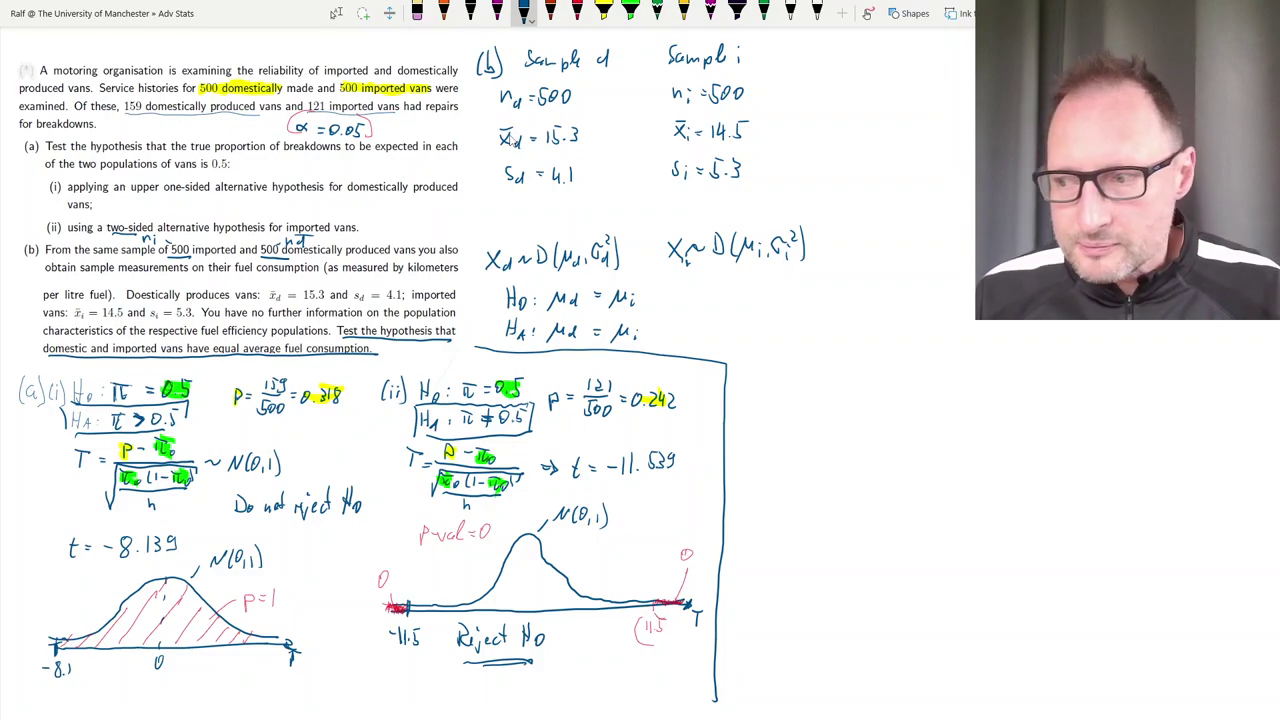
- Start the test statistic t with numerator x̄_d − x̄_i on the right
{"action": "left_click_drag", "start_coordinate": [778, 389], "coordinate": [776, 420]}
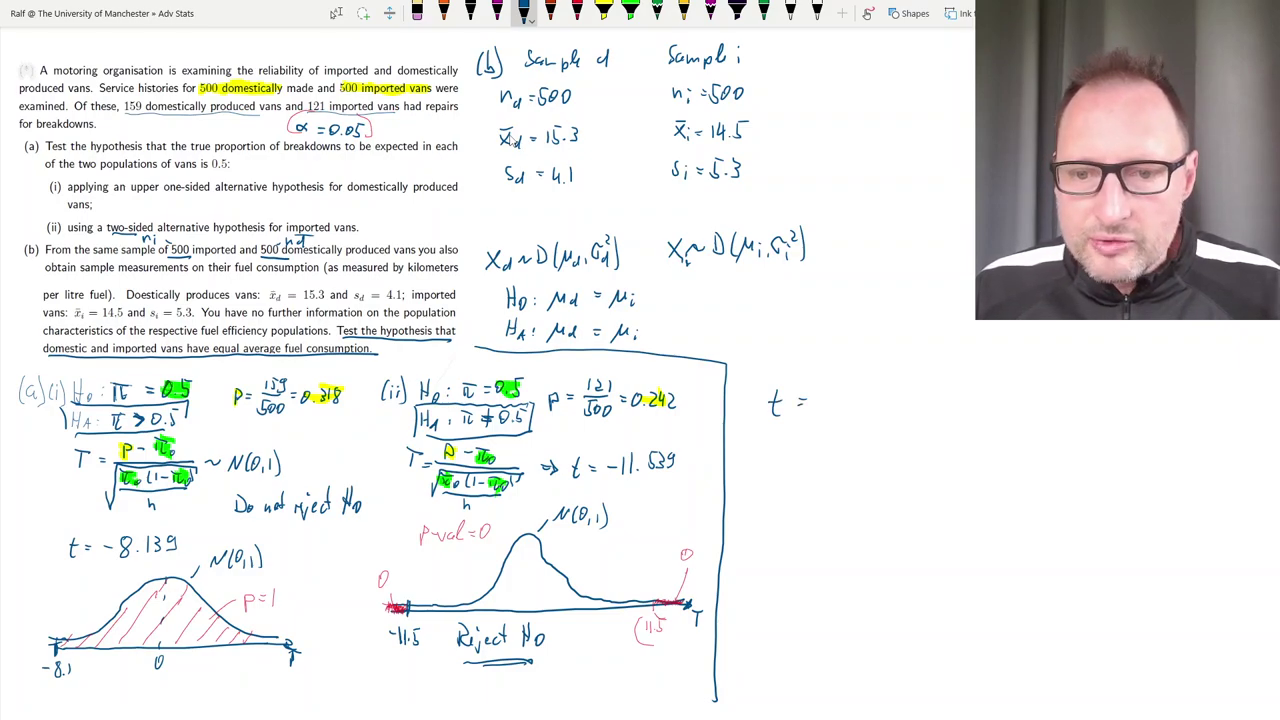
{"action": "left_click_drag", "start_coordinate": [835, 383], "coordinate": [845, 397]}
{"action": "mouse_move", "coordinate": [845, 383]}
{"action": "left_mouse_down"}
{"action": "mouse_move", "coordinate": [835, 397]}
{"action": "mouse_move", "coordinate": [856, 384]}
{"action": "mouse_move", "coordinate": [857, 399]}
{"action": "mouse_move", "coordinate": [899, 395]}
{"action": "left_mouse_up"}
{"action": "mouse_move", "coordinate": [899, 380]}
{"action": "left_mouse_down"}
{"action": "mouse_move", "coordinate": [832, 401]}
{"action": "mouse_move", "coordinate": [962, 396]}
{"action": "left_mouse_up"}
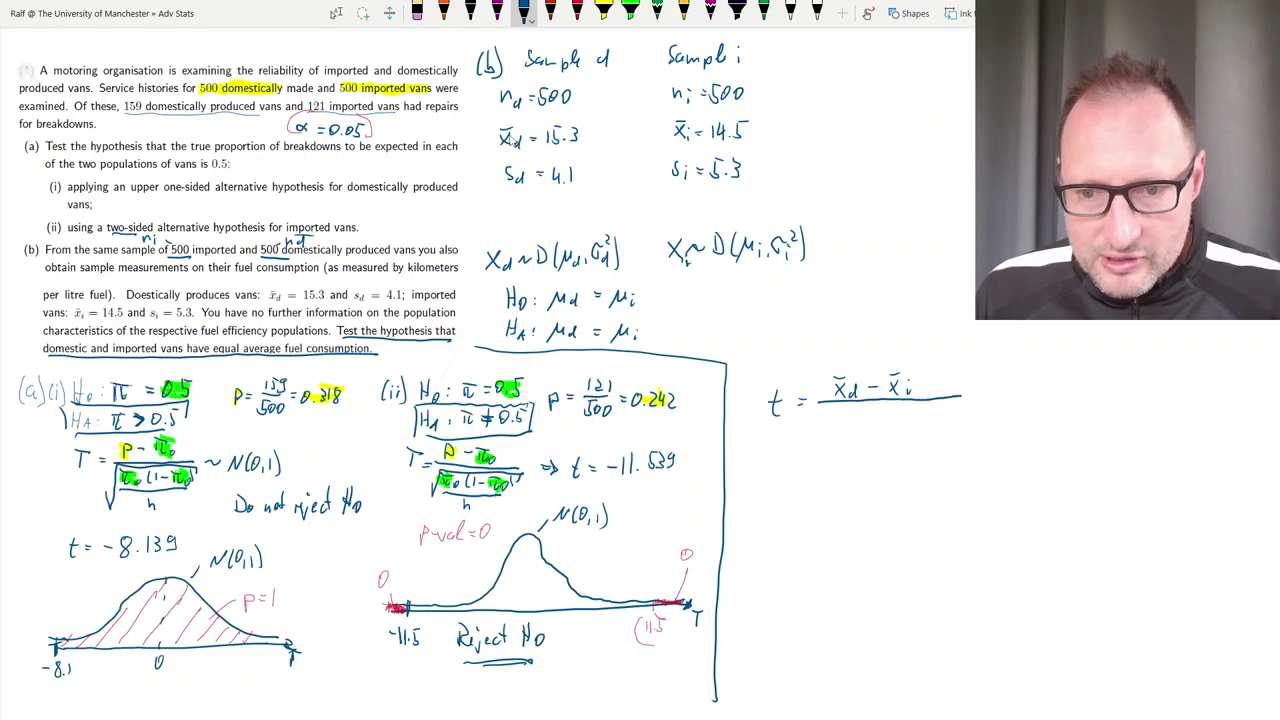